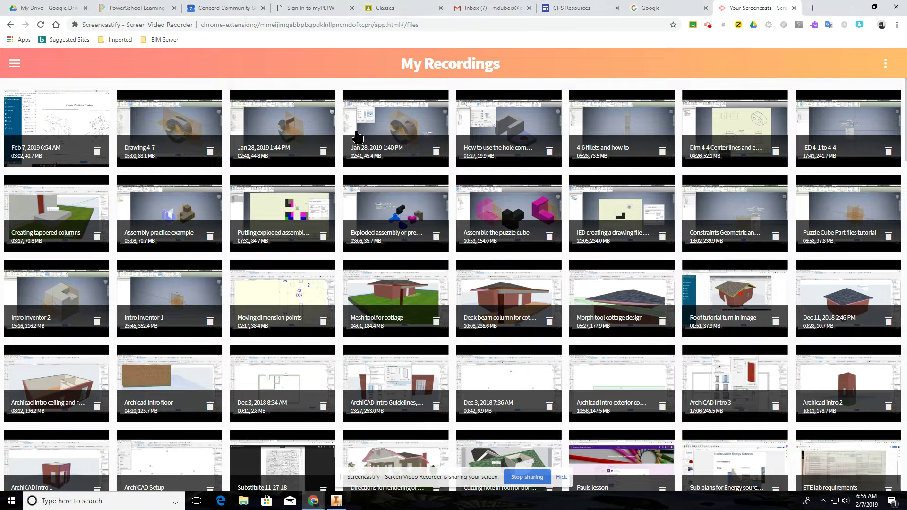
Step: View exercise 4-8 on the PowerSchool Learning course page, switch to Autodesk Inventor, and bring up the 2-4.ipt part
{"action": "left_click", "coordinate": [152, 12]}
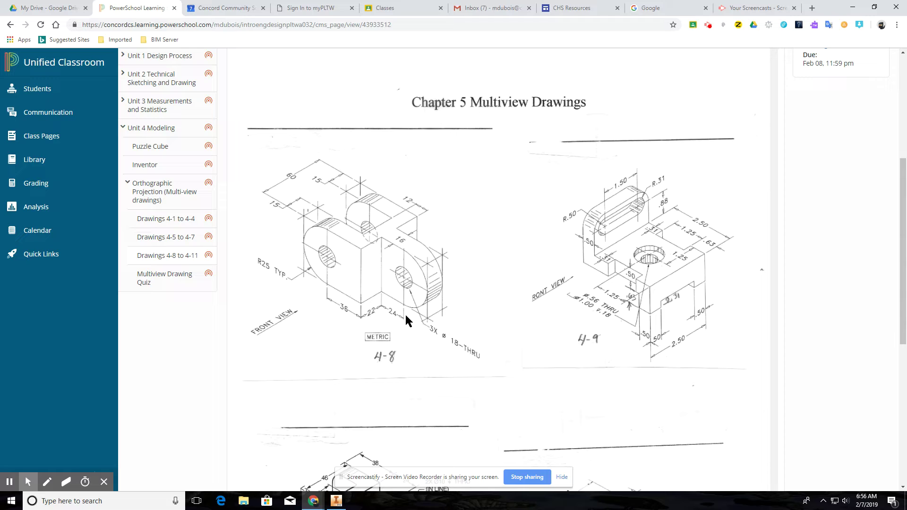
{"action": "left_click", "coordinate": [335, 502]}
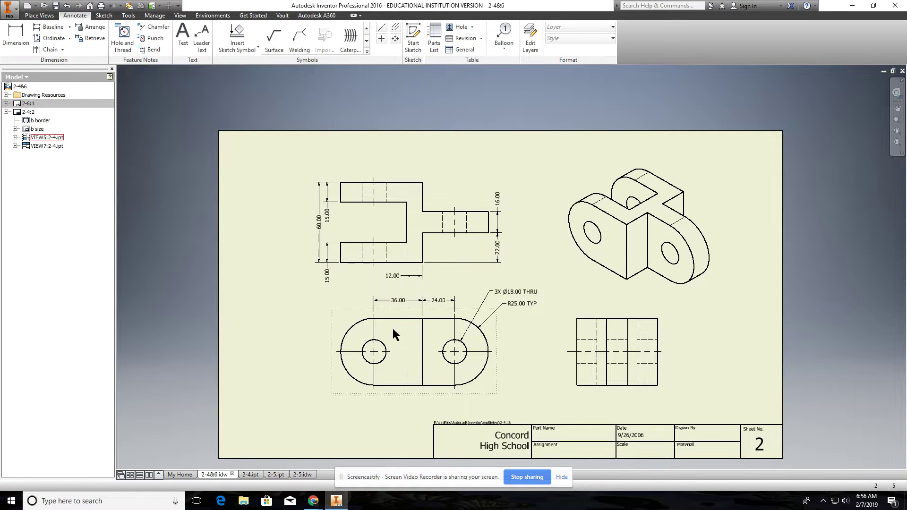
{"action": "left_click", "coordinate": [251, 474]}
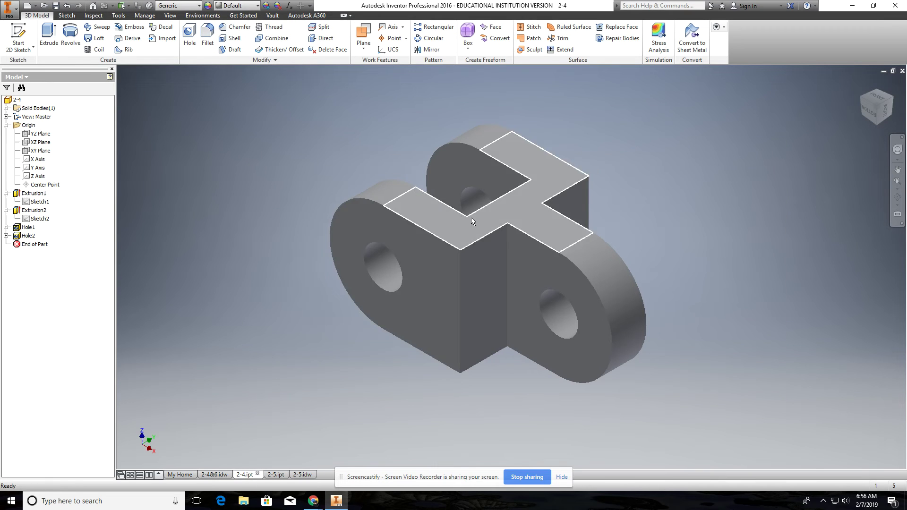
Step: Open the sketch behind Extrusion1 to examine the rounded base profile and its dimensions, and exit it without edits
{"action": "right_click", "coordinate": [38, 194]}
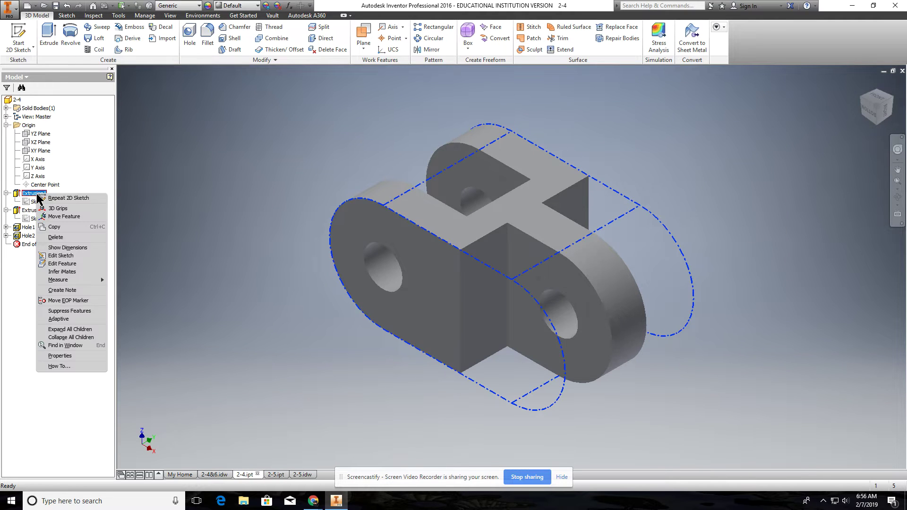
{"action": "left_click", "coordinate": [66, 256]}
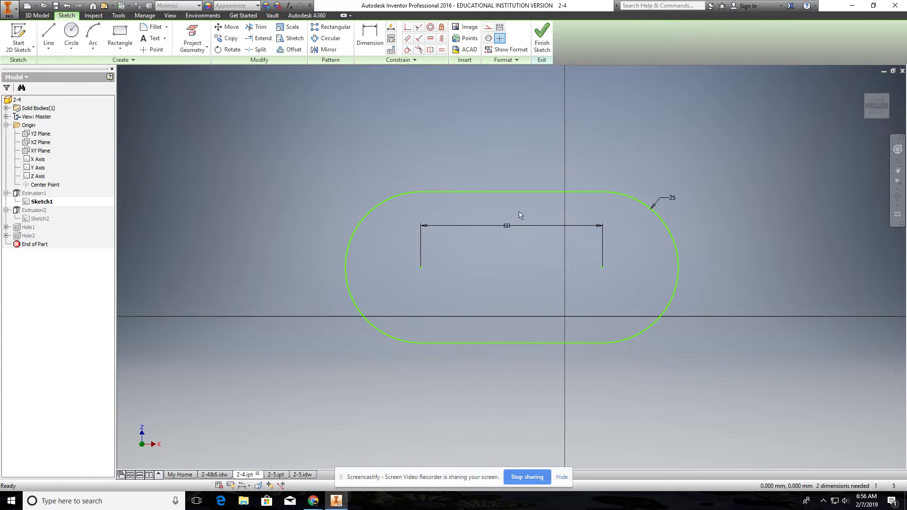
{"action": "left_click", "coordinate": [541, 38]}
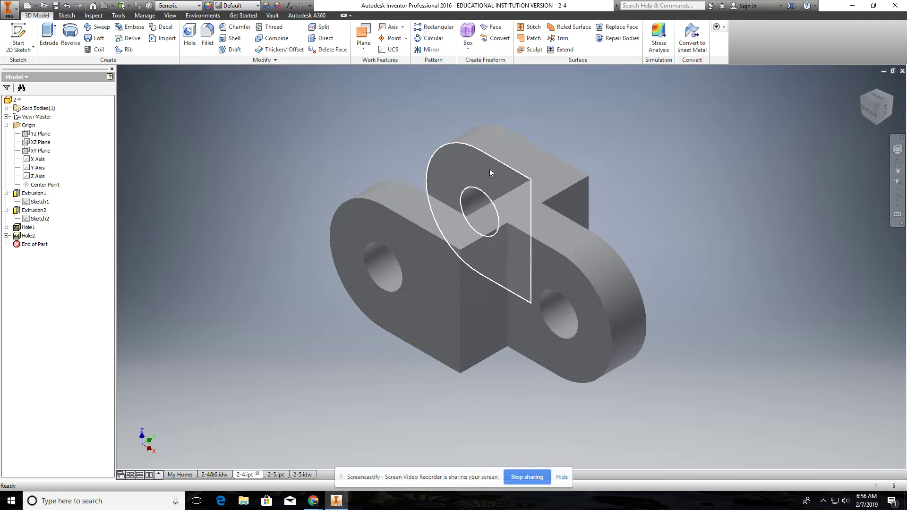
Step: Open the sketch behind Extrusion2 to examine the rectangular cut profiles and their dimensions, and exit it without edits
{"action": "right_click", "coordinate": [23, 208]}
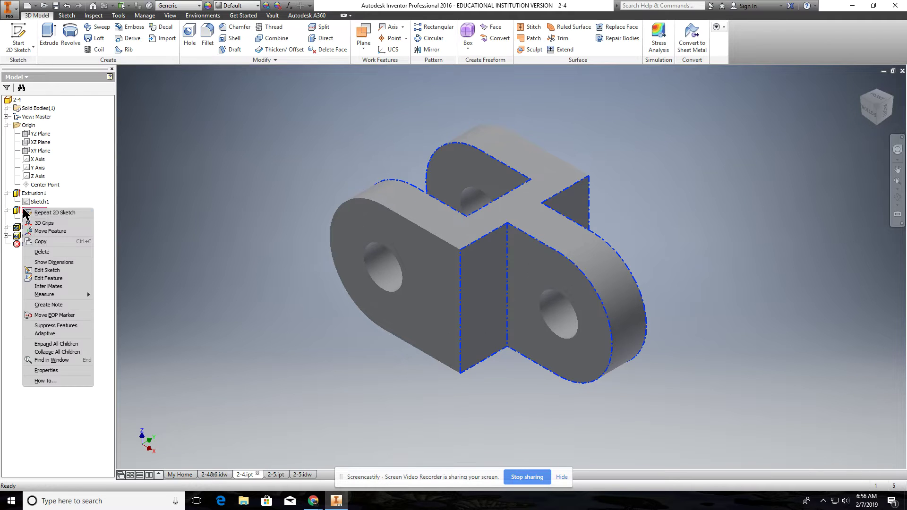
{"action": "left_click", "coordinate": [53, 270]}
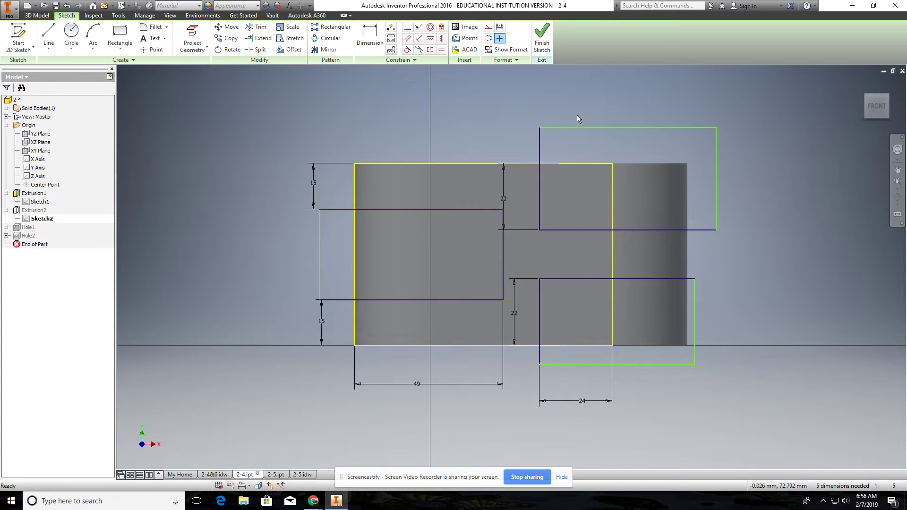
{"action": "left_click", "coordinate": [544, 43]}
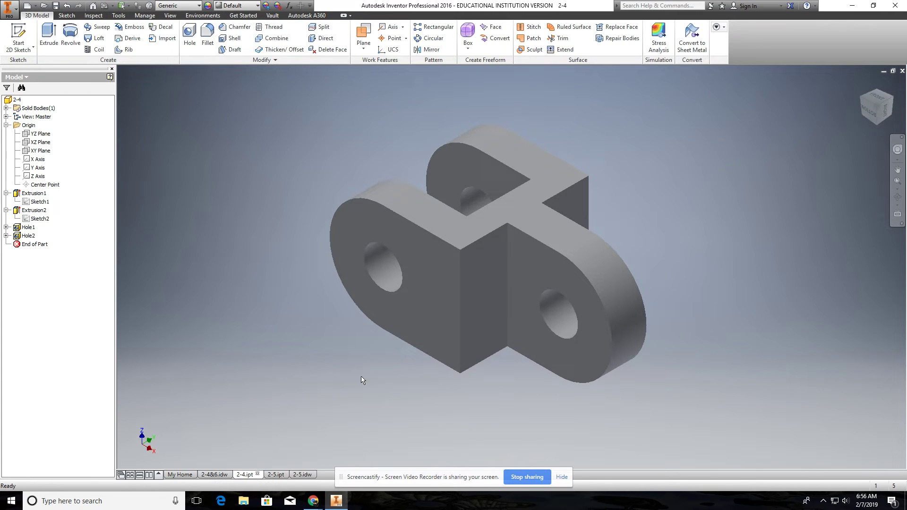
Step: Bring up the 2-4&6.idw drawing and examine the centre marks and centrelines on the holes in its views
{"action": "left_click", "coordinate": [217, 474]}
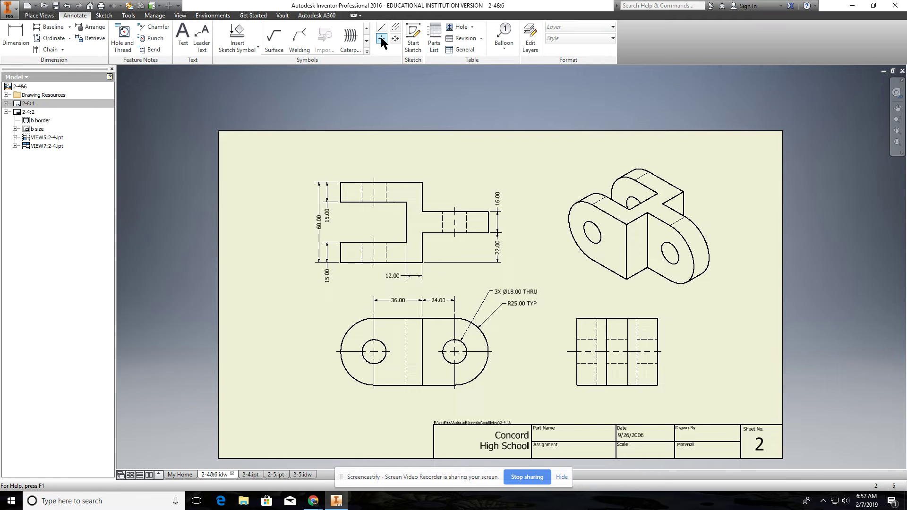
{"action": "left_click", "coordinate": [455, 235]}
{"action": "key", "text": "Escape"}
{"action": "left_click", "coordinate": [449, 351]}
{"action": "key", "text": "Escape"}
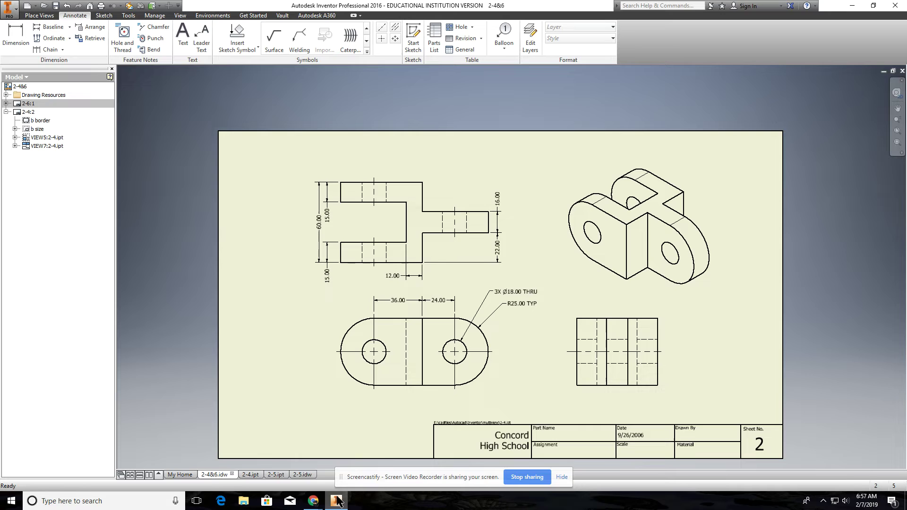
Step: Check exercise 4-8 in the browser again and return to the 2-4.ipt part in Inventor
{"action": "mouse_move", "coordinate": [315, 502]}
{"action": "left_click", "coordinate": [262, 456]}
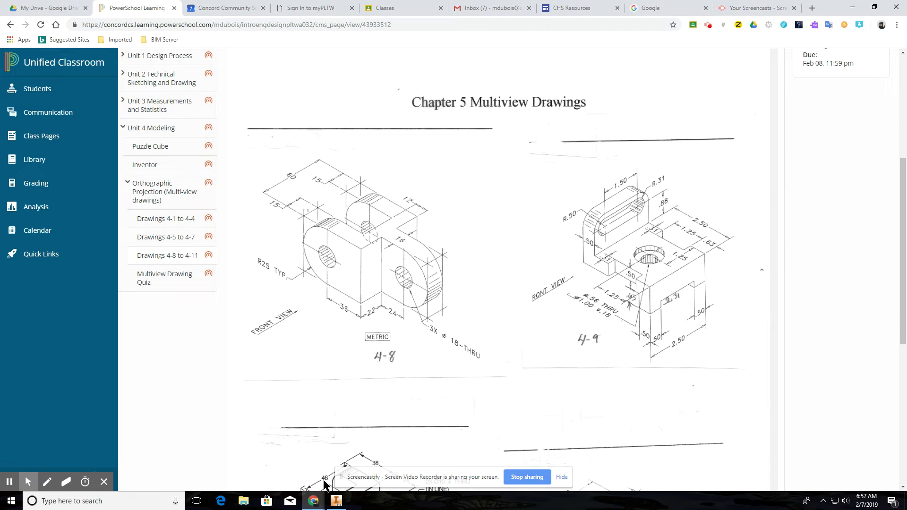
{"action": "left_click", "coordinate": [336, 500]}
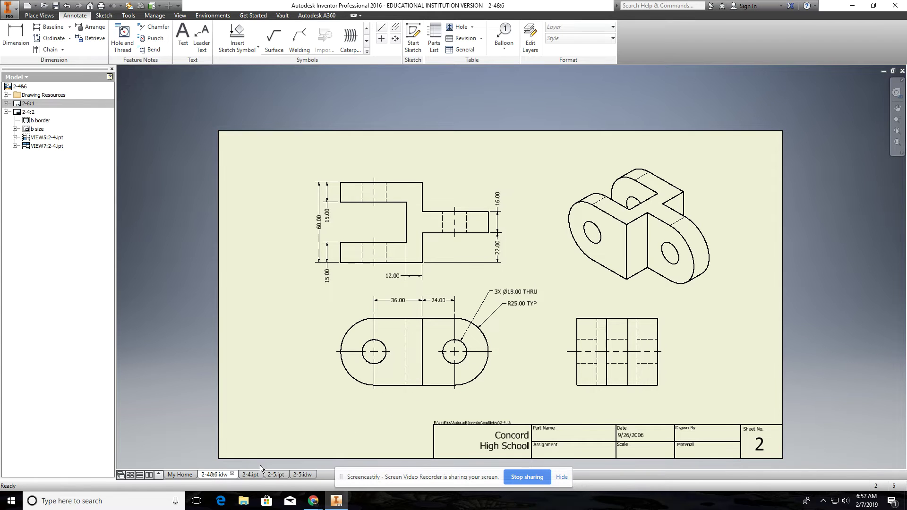
{"action": "left_click", "coordinate": [248, 475]}
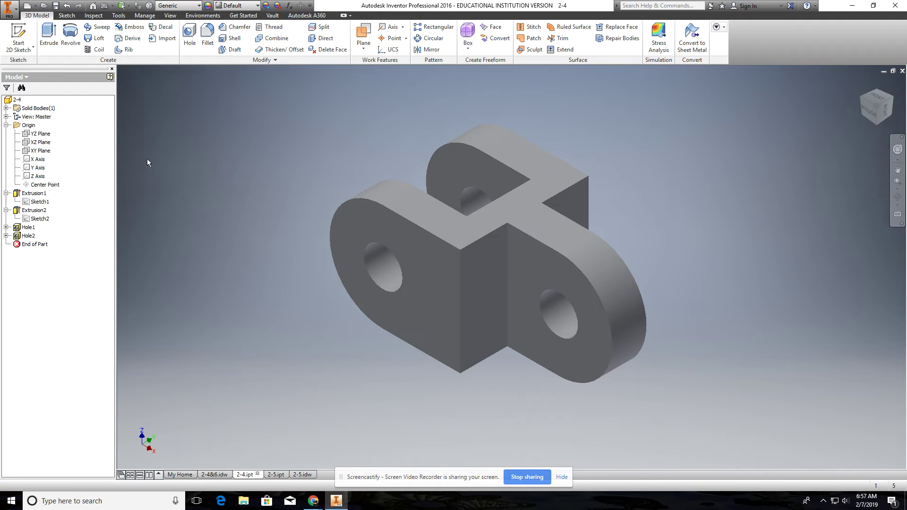
{"action": "left_click", "coordinate": [188, 38]}
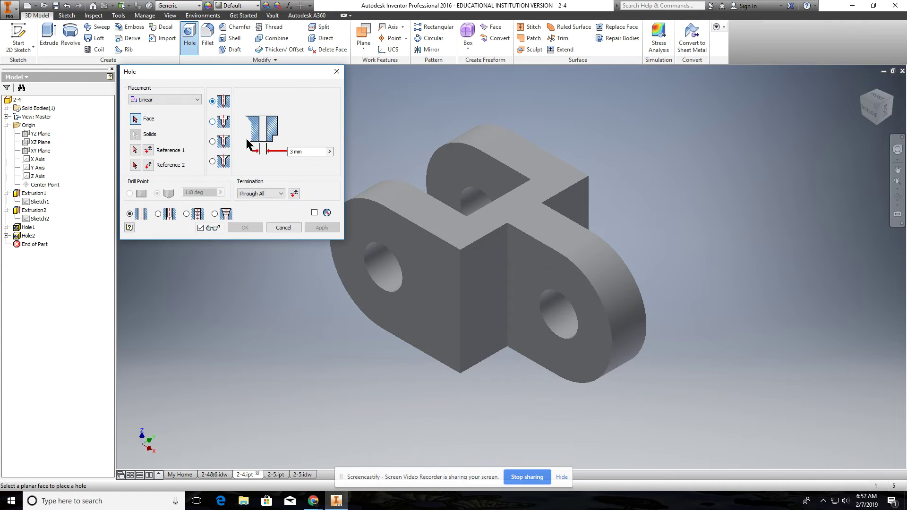
{"action": "left_click", "coordinate": [191, 100]}
{"action": "left_click", "coordinate": [162, 125]}
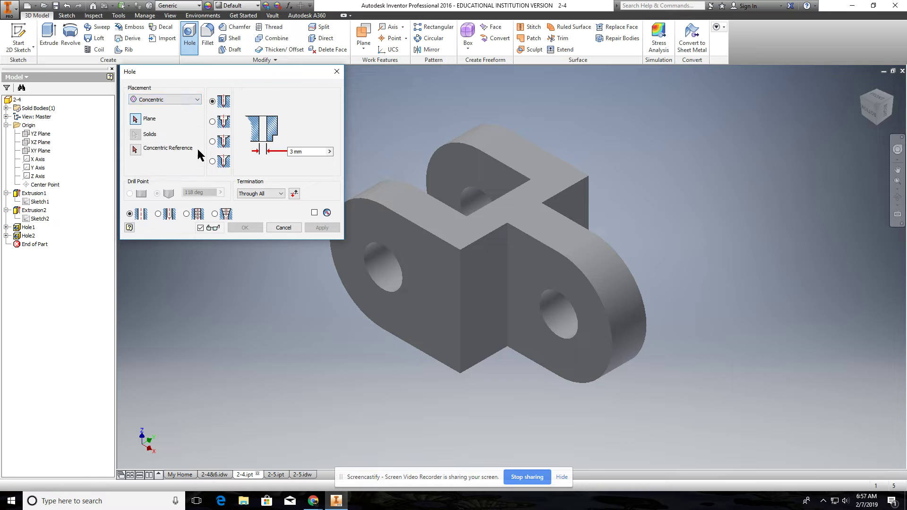
{"action": "left_click", "coordinate": [283, 227]}
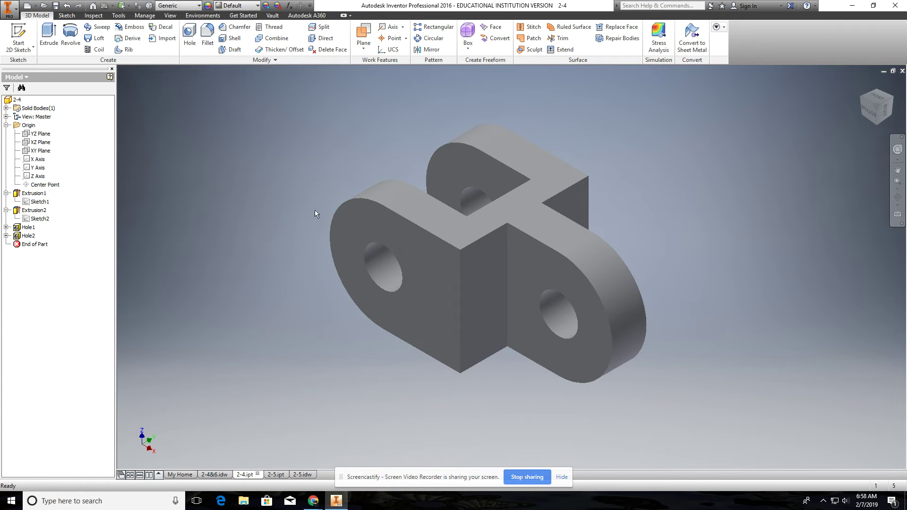
Step: In the 2-4&6.idw drawing, add a hole note with a leader to the right-hand hole of the front view
{"action": "left_click", "coordinate": [220, 472]}
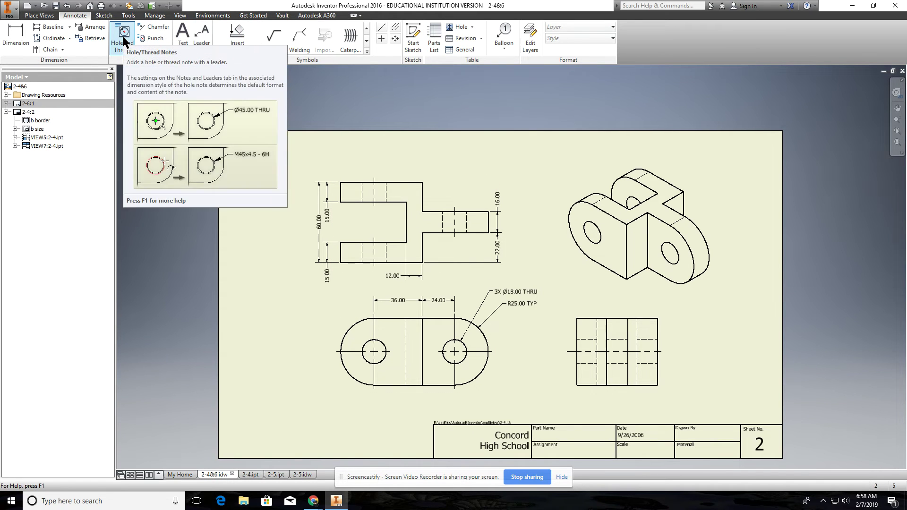
{"action": "left_click", "coordinate": [123, 38]}
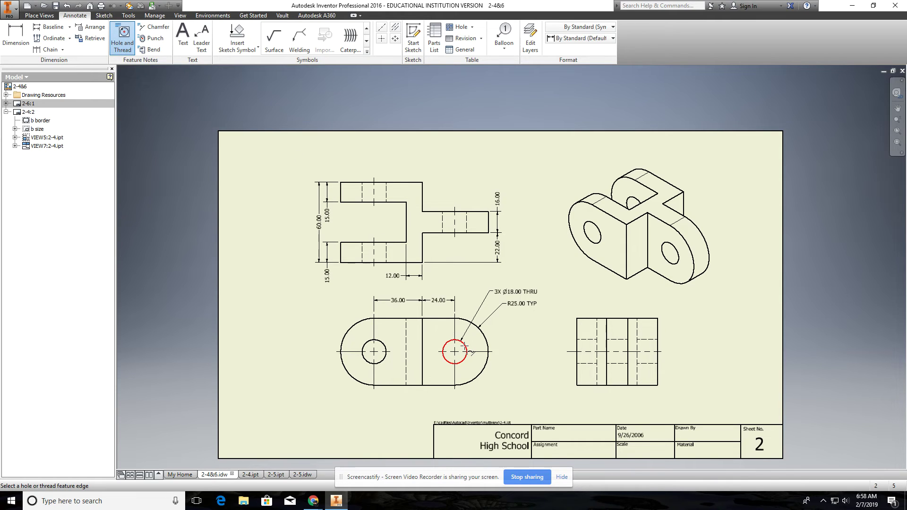
{"action": "left_click", "coordinate": [465, 346]}
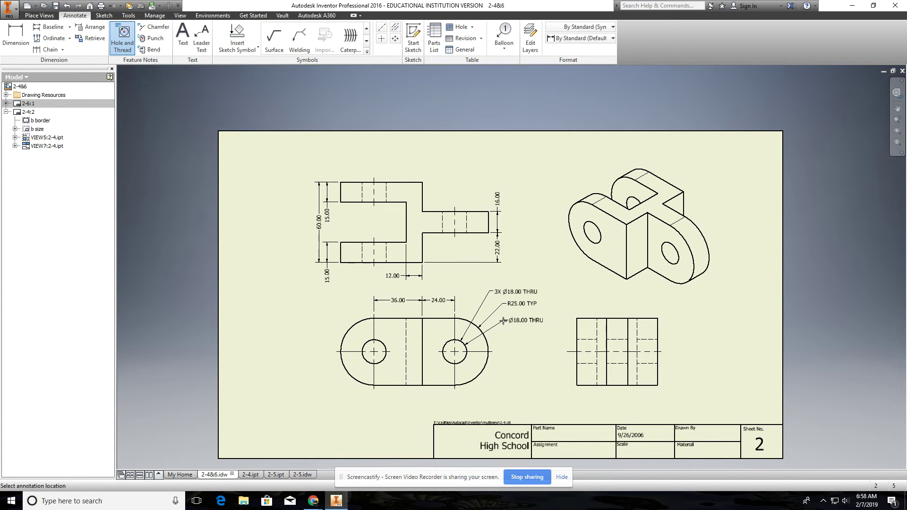
{"action": "left_click", "coordinate": [504, 320]}
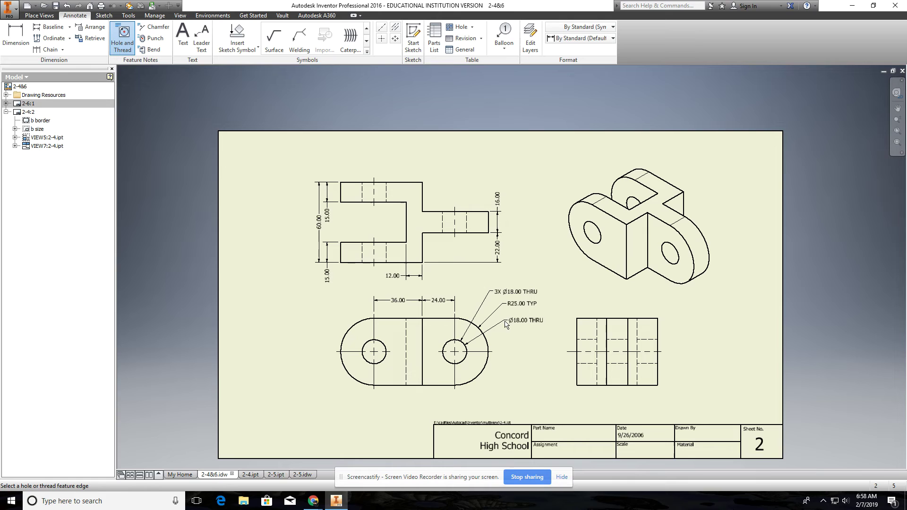
{"action": "key", "text": "Escape"}
Step: Prefix the new hole note's text with 3X, and delete that duplicate note from the front view
{"action": "double_click", "coordinate": [529, 320]}
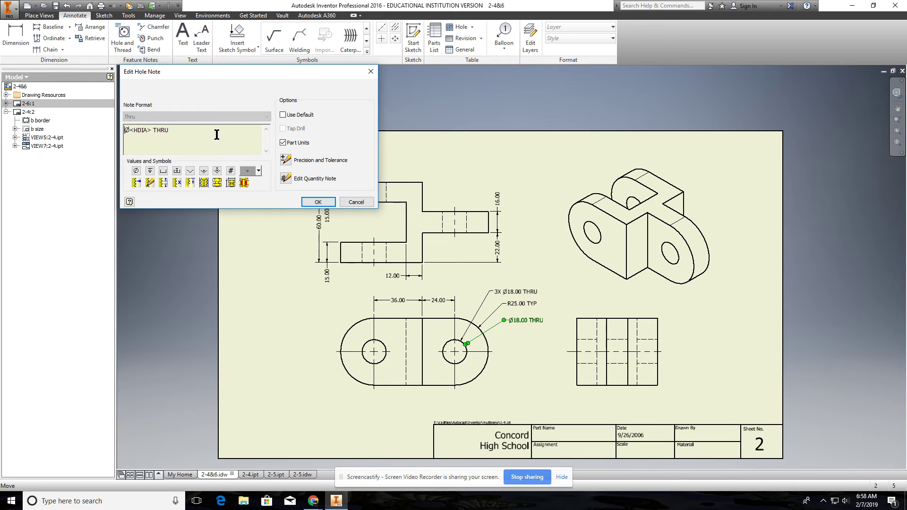
{"action": "type", "text": "3X"}
{"action": "left_click", "coordinate": [315, 202]}
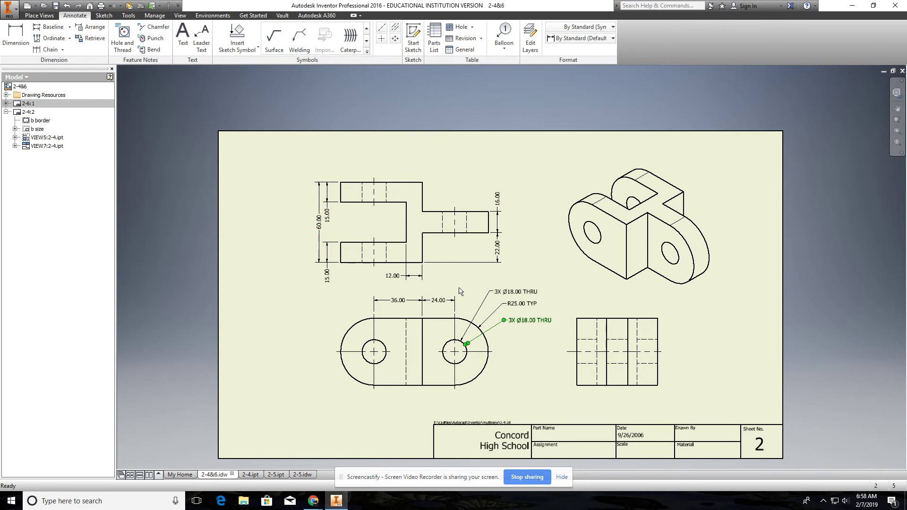
{"action": "key", "text": "Delete"}
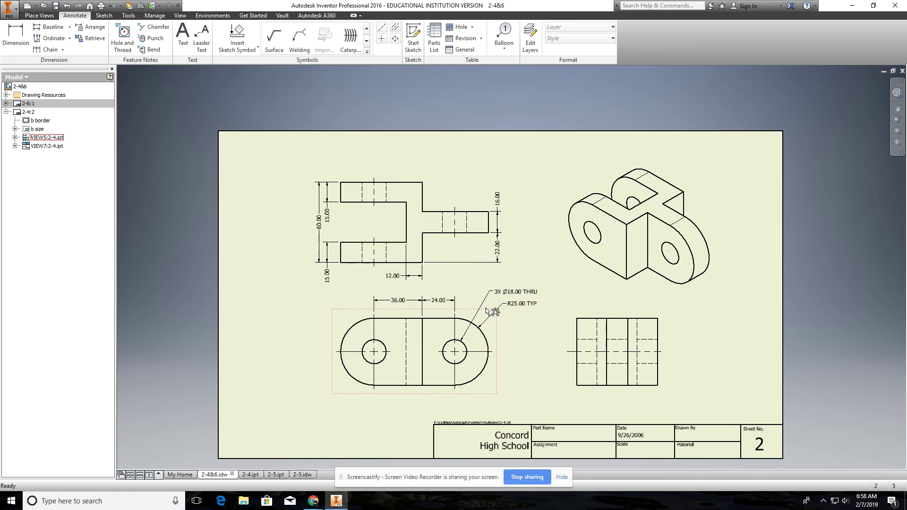
{"action": "left_click", "coordinate": [29, 33]}
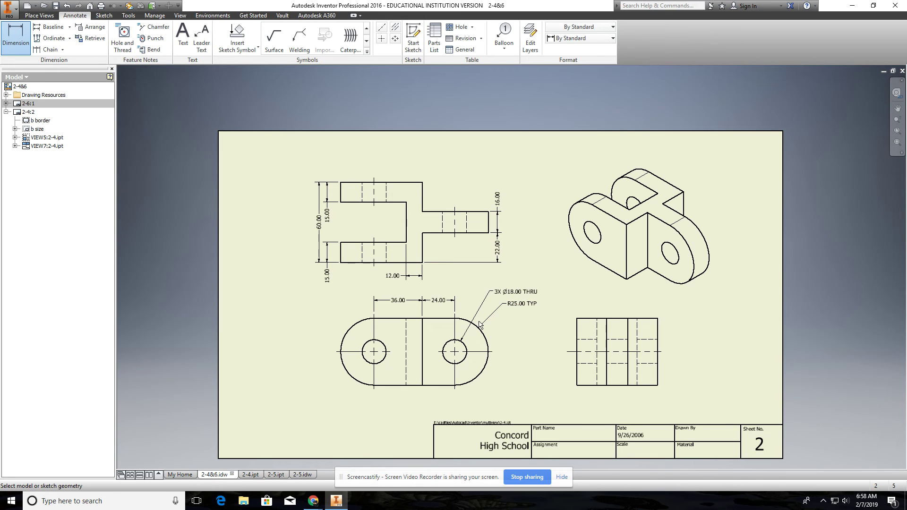
{"action": "left_click", "coordinate": [487, 345]}
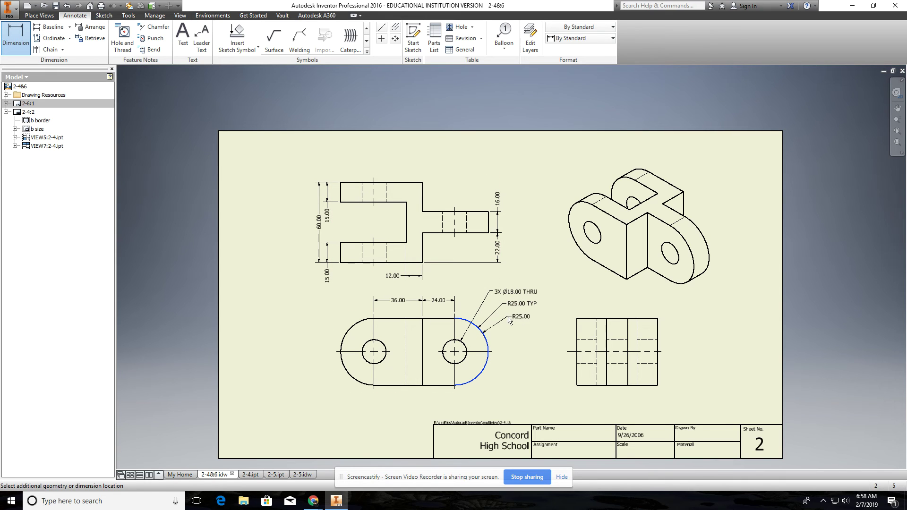
{"action": "key", "text": "Escape"}
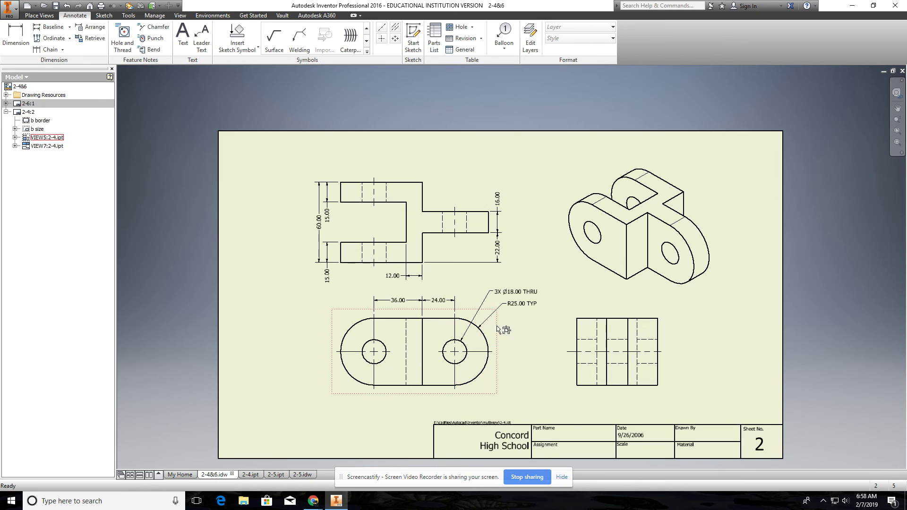
{"action": "key", "text": "Escape"}
{"action": "key", "text": "d"}
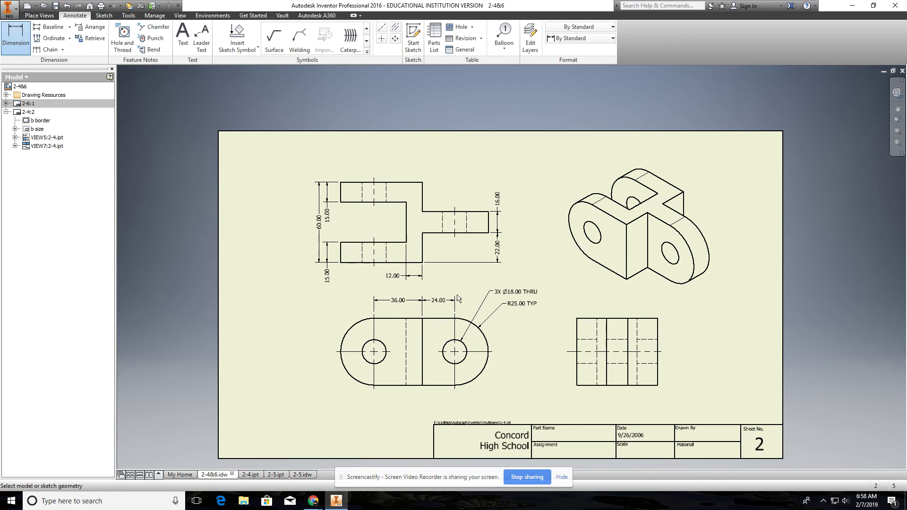
{"action": "left_click", "coordinate": [466, 348]}
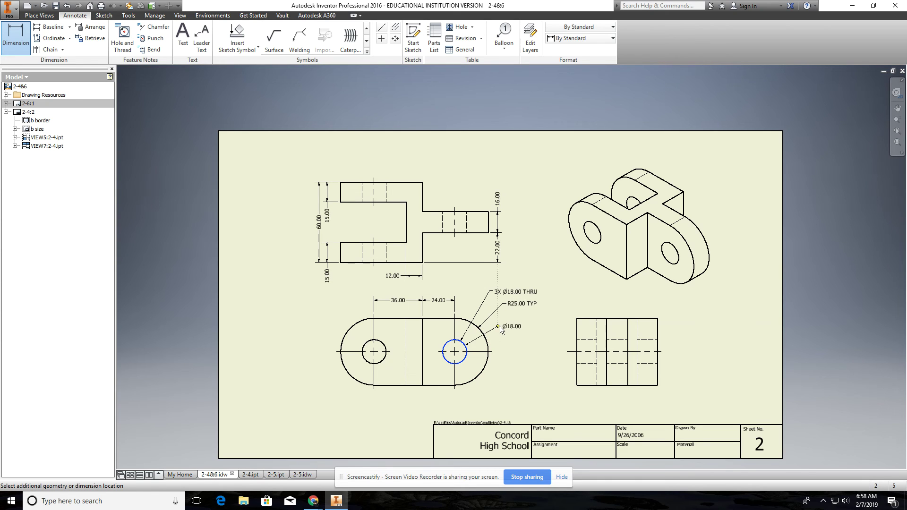
{"action": "key", "text": "Escape"}
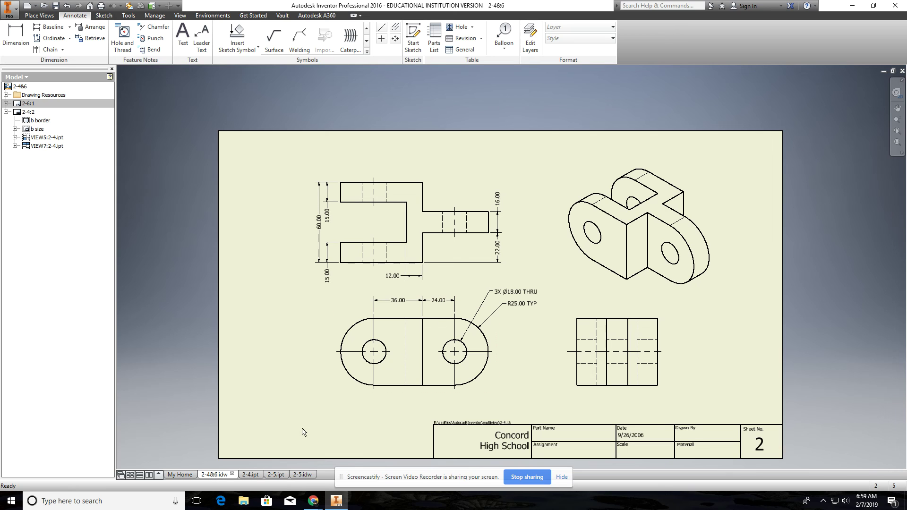
Step: Switch back to the 2-4.ipt part model
{"action": "left_click", "coordinate": [246, 475]}
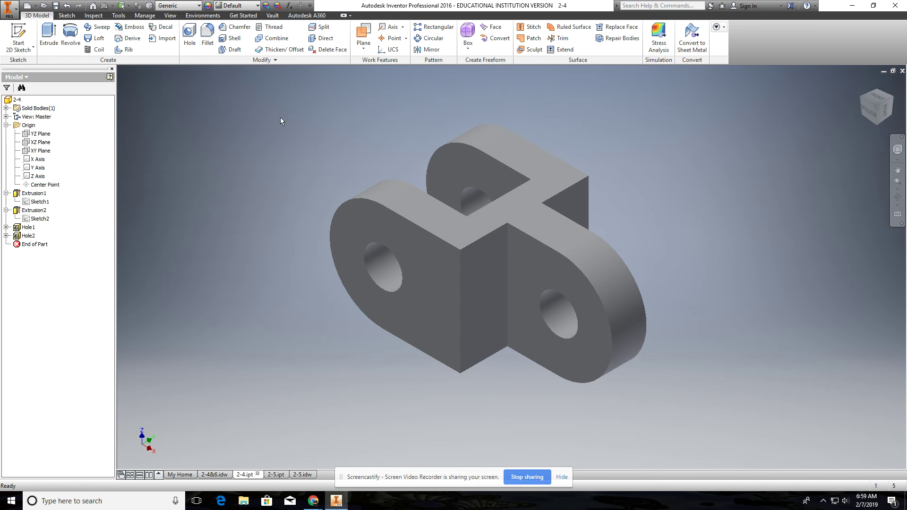